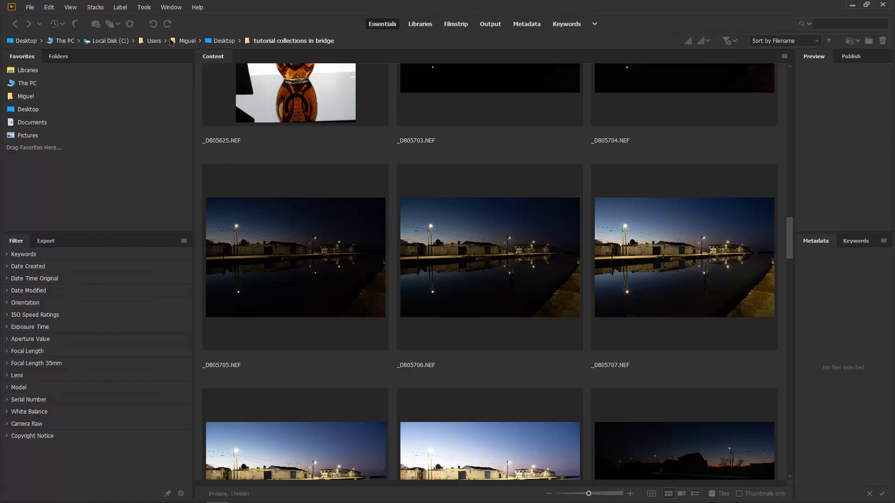
# Show the Collections panel in the workspace
pyautogui.click(166, 8)
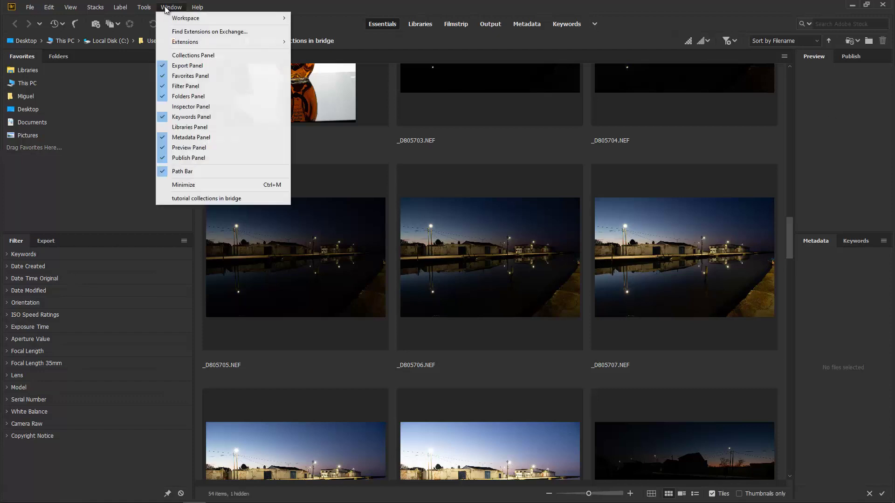
pyautogui.click(194, 55)
pyautogui.moveTo(194, 54); pyautogui.dragTo(157, 85)
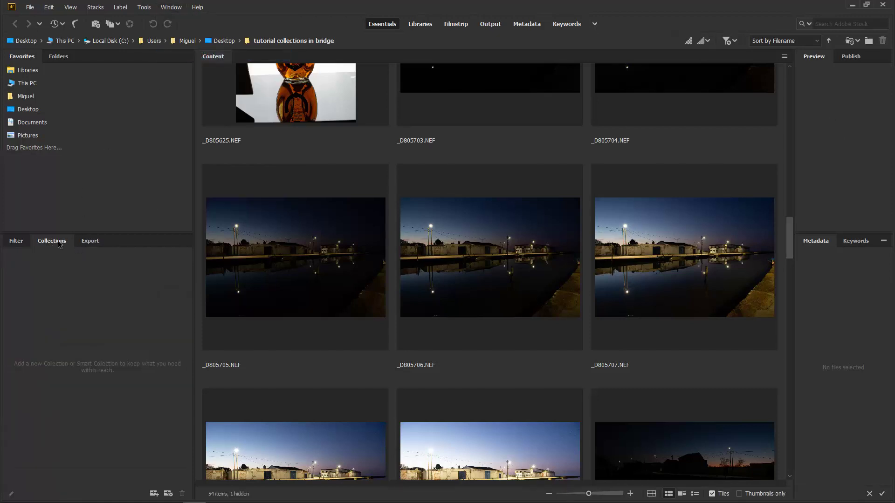
# Look through all the photos in the "tutorial collections in bridge" folder
pyautogui.scroll(-15, 561, 252)
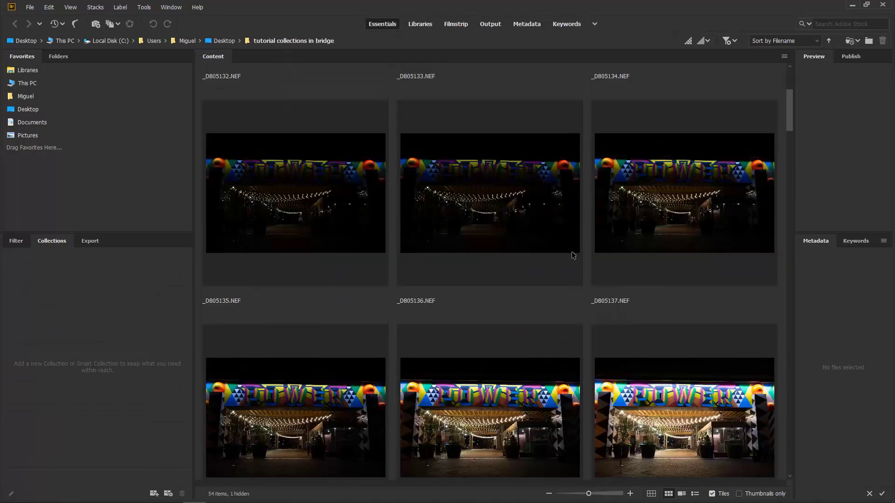
pyautogui.scroll(-6, 573, 255)
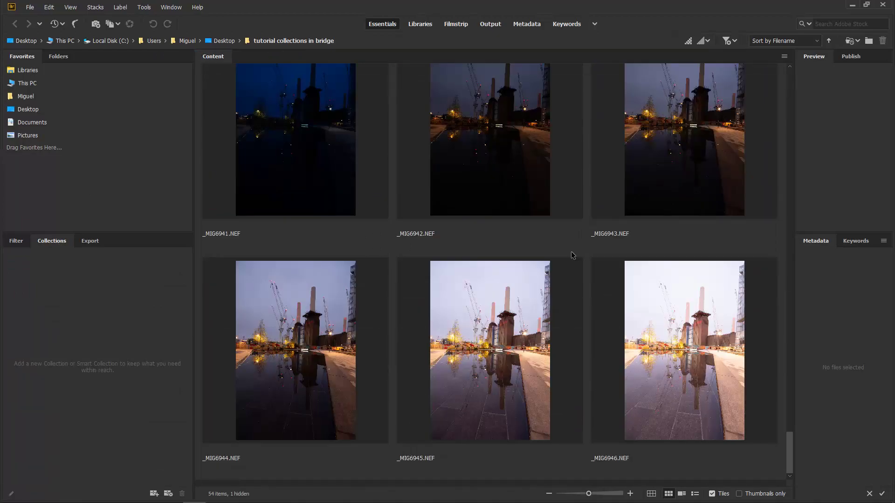
pyautogui.scroll(20, 573, 256)
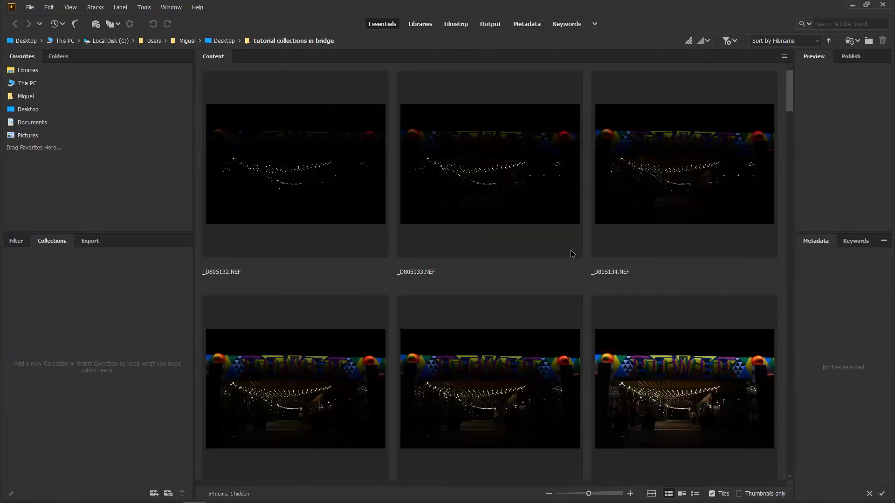
pyautogui.scroll(-15, 573, 254)
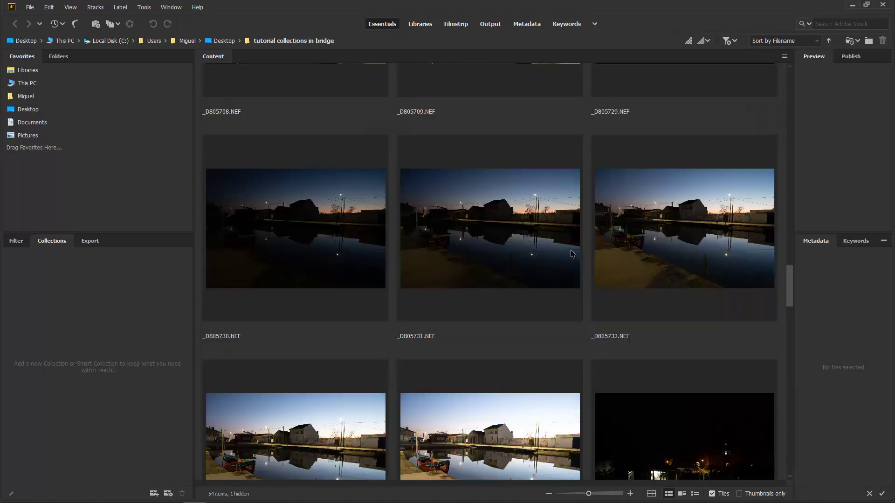
pyautogui.scroll(15, 573, 254)
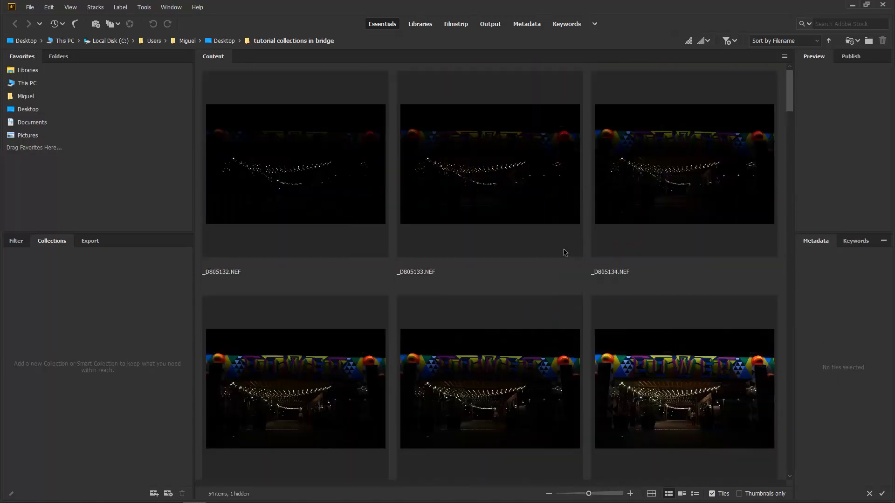
pyautogui.scroll(-5, 448, 208)
pyautogui.scroll(5, 523, 256)
# Create a new collection named BPS
pyautogui.click(153, 492)
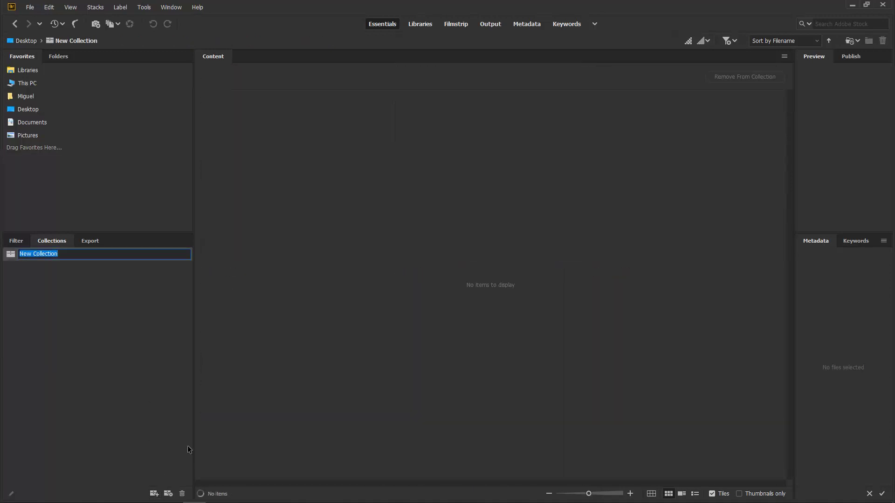
pyautogui.write('BPS')
pyautogui.press('Return')
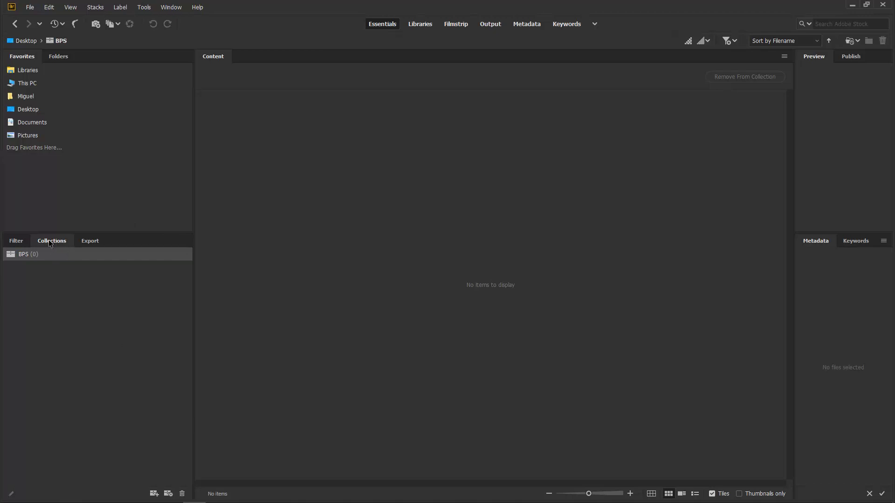
# Go to the Desktop and open the "tutorial collections in bridge" folder
pyautogui.click(16, 242)
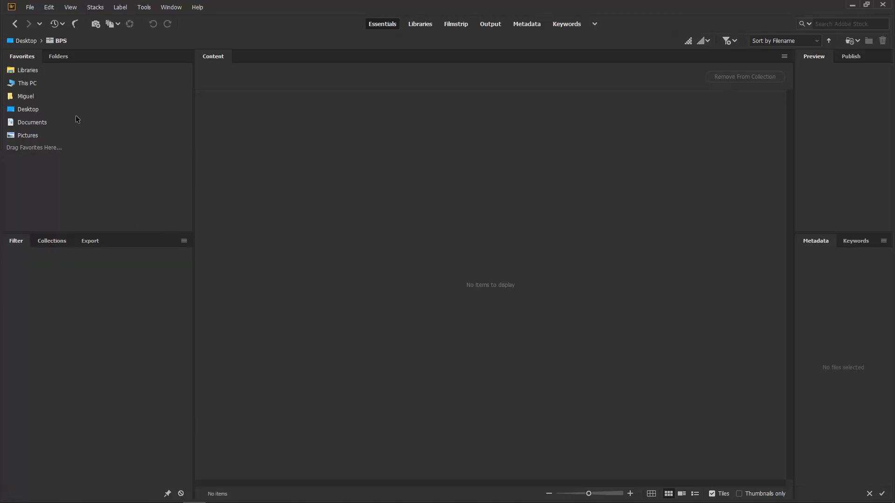
pyautogui.click(18, 110)
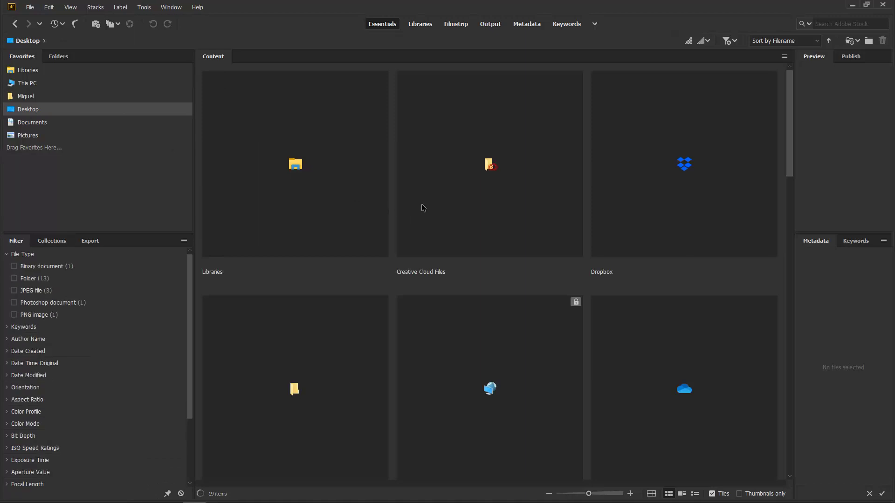
pyautogui.scroll(-7, 423, 208)
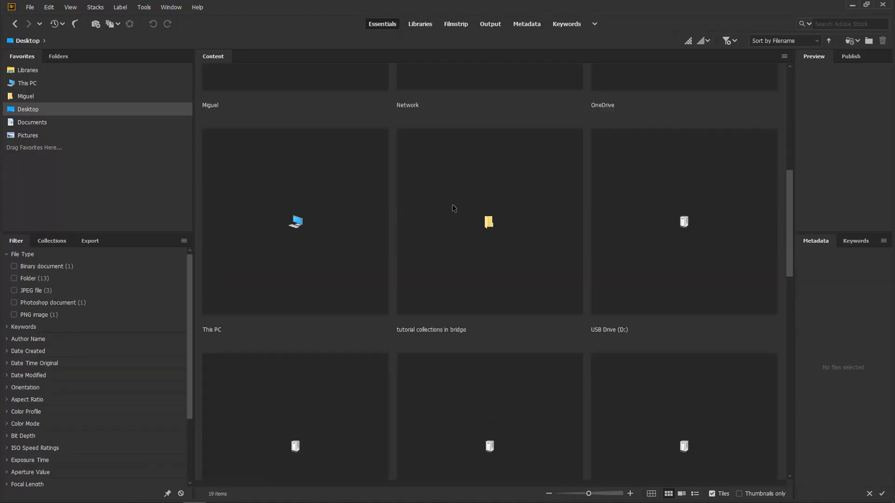
pyautogui.doubleClick(453, 207)
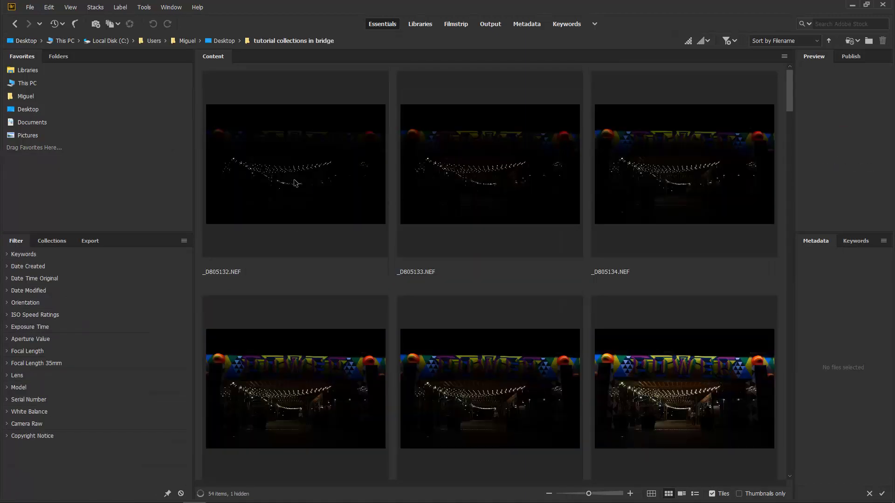
# Add the photos _D805132.NEF through _D805144.NEF to the BPS collection
pyautogui.click(296, 183)
pyautogui.scroll(-10, 322, 214)
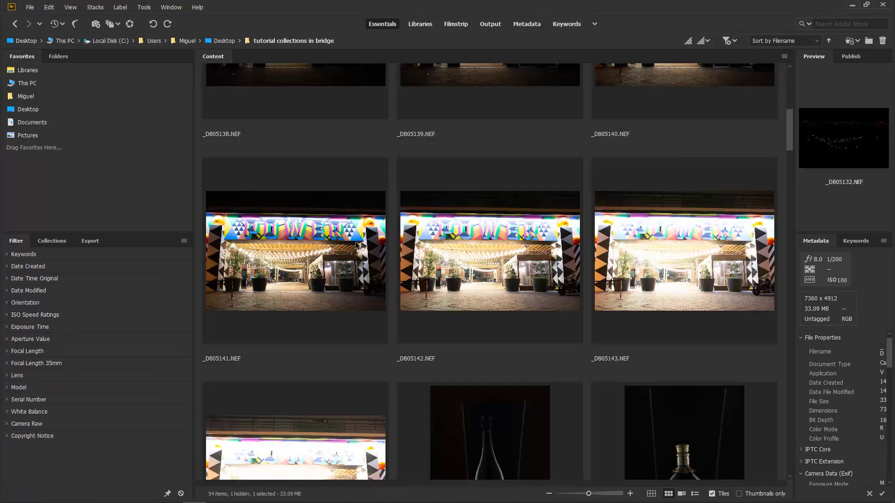
pyautogui.scroll(-4, 356, 243)
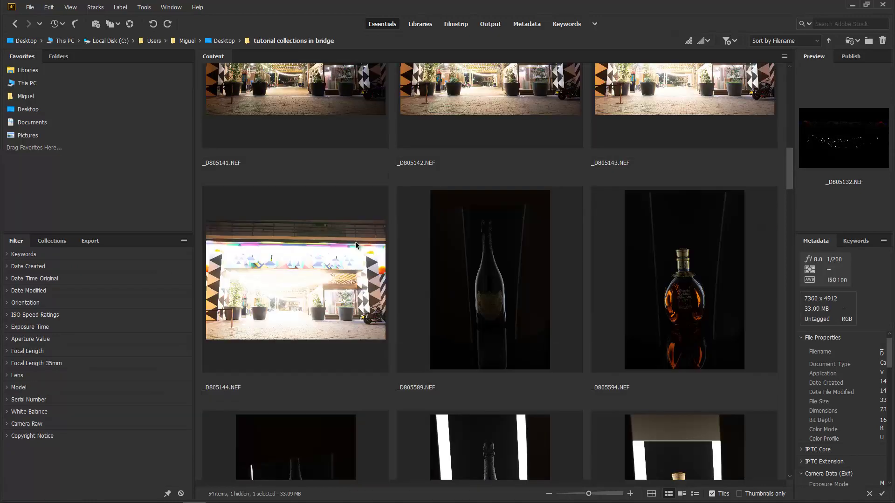
pyautogui.keyDown('shift'); pyautogui.click(308, 270); pyautogui.keyUp('shift')
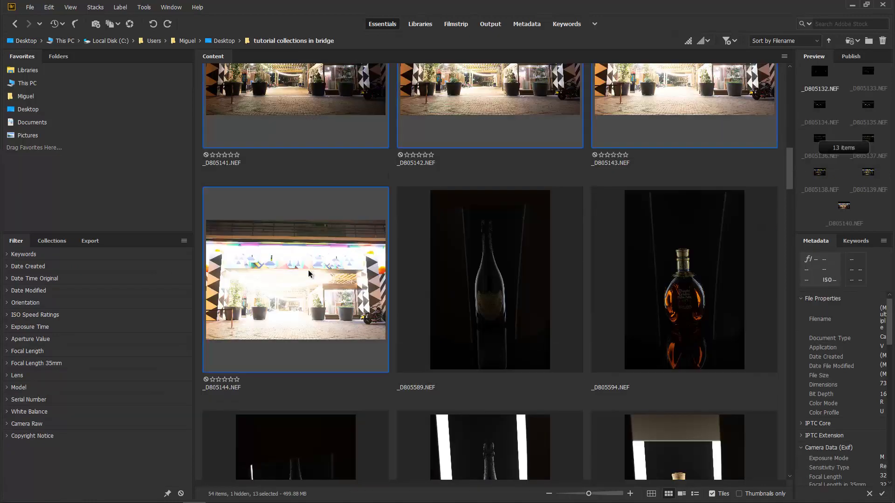
pyautogui.click(52, 241)
pyautogui.moveTo(263, 287); pyautogui.dragTo(29, 254)
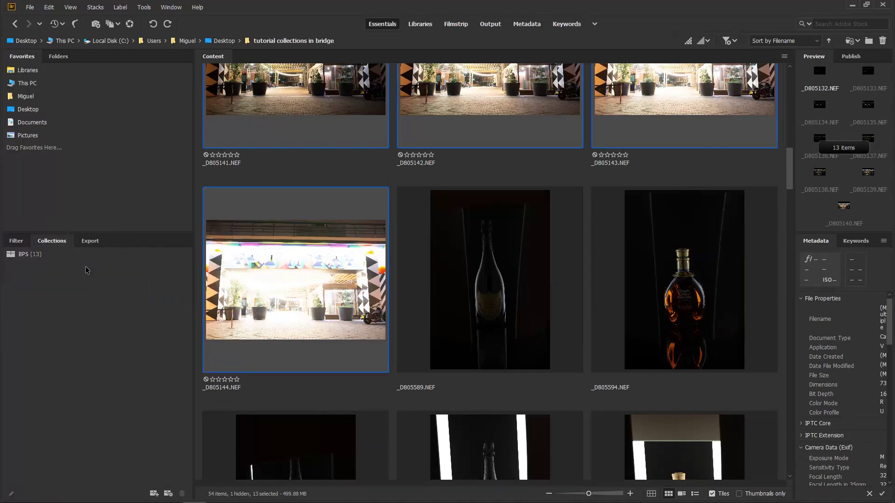
# View the contents of the BPS collection and return to the "tutorial collections in bridge" folder on the Desktop
pyautogui.click(34, 254)
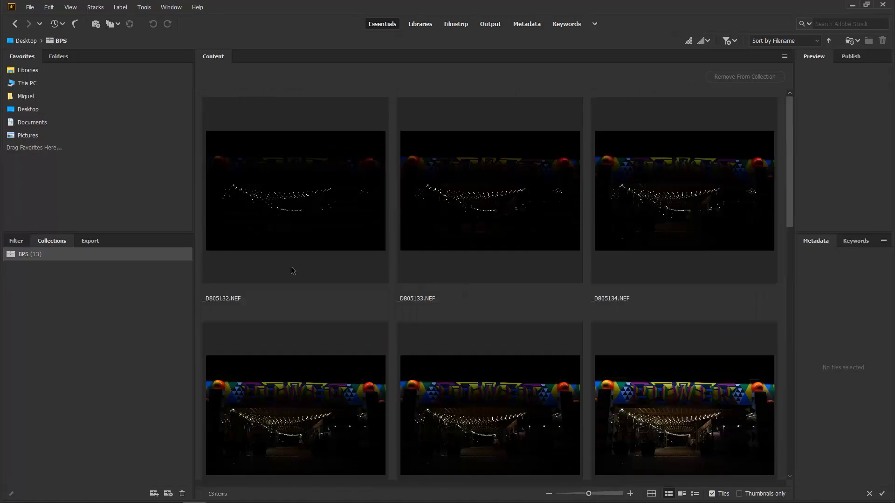
pyautogui.hotkey('ctrl', '[')
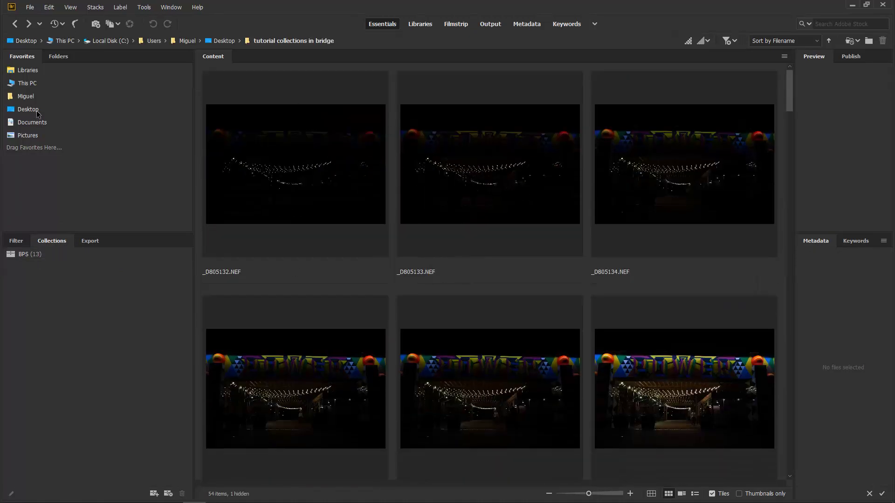
pyautogui.click(28, 109)
pyautogui.scroll(-5, 451, 314)
pyautogui.doubleClick(451, 259)
# Add the photos _MIG6934.NEF through _MIG6946.NEF at the end of the folder to the BPS collection
pyautogui.scroll(-10, 468, 304)
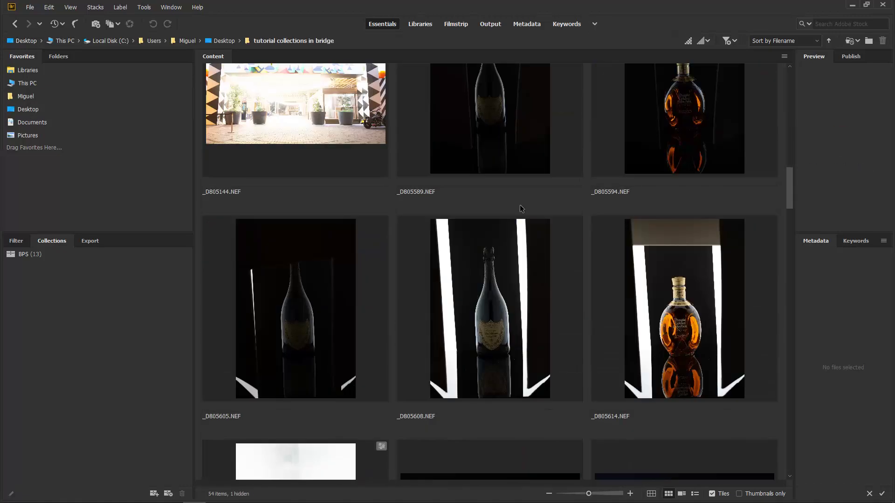
pyautogui.scroll(-5, 480, 296)
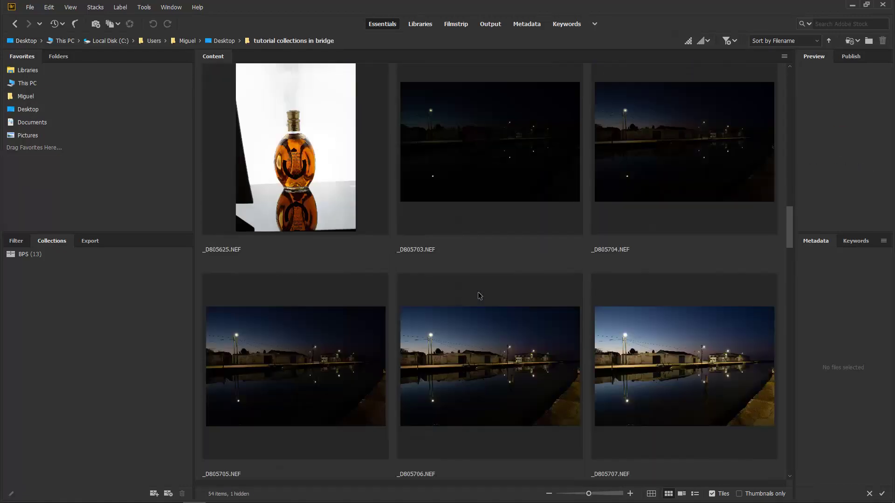
pyautogui.scroll(-10, 477, 294)
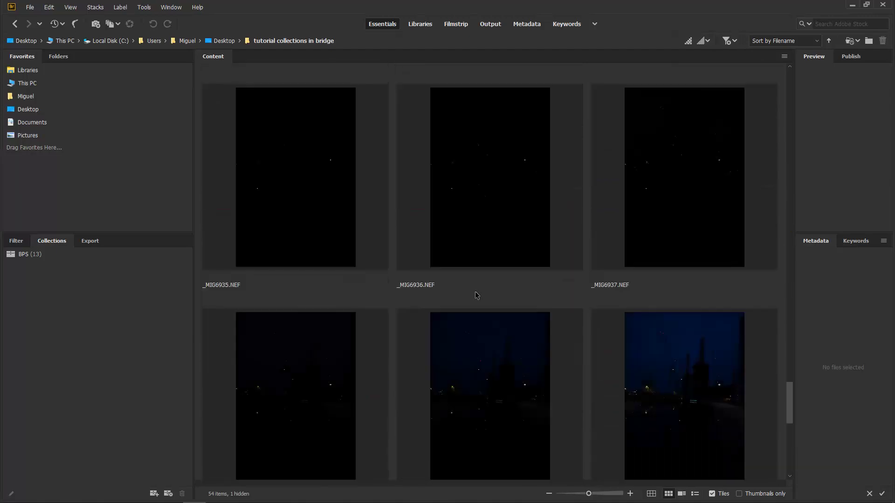
pyautogui.scroll(-5, 476, 294)
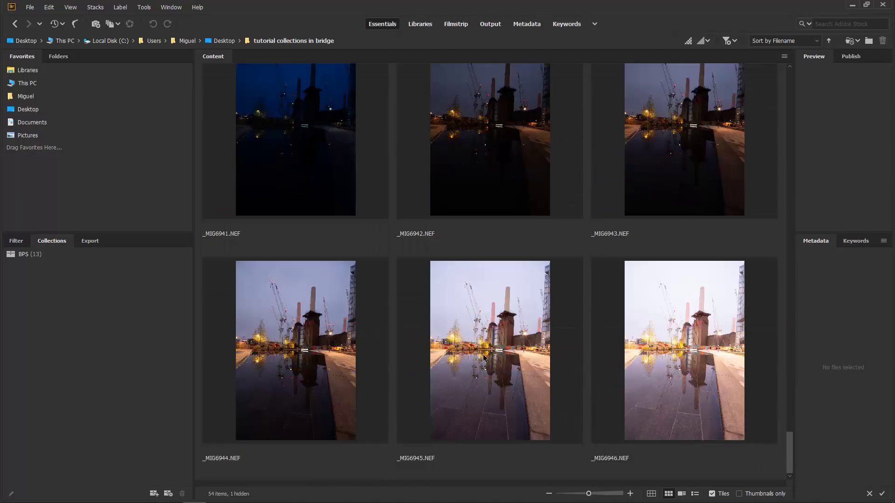
pyautogui.click(664, 378)
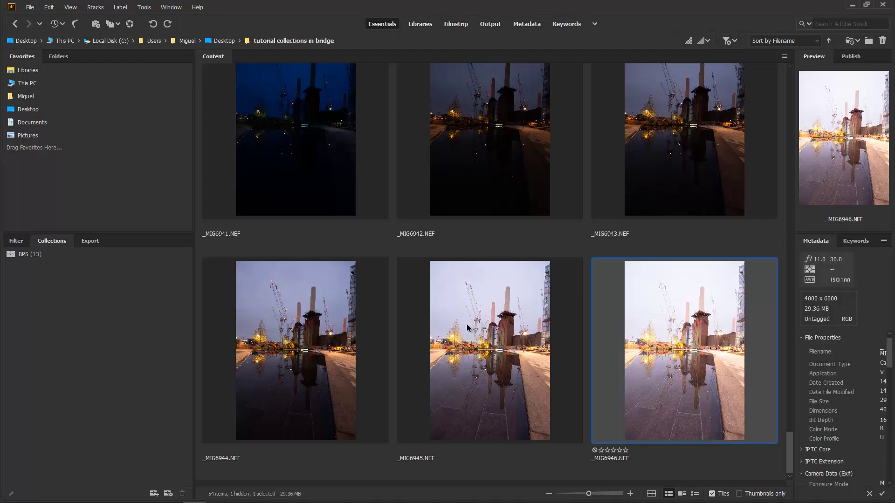
pyautogui.scroll(6, 648, 361)
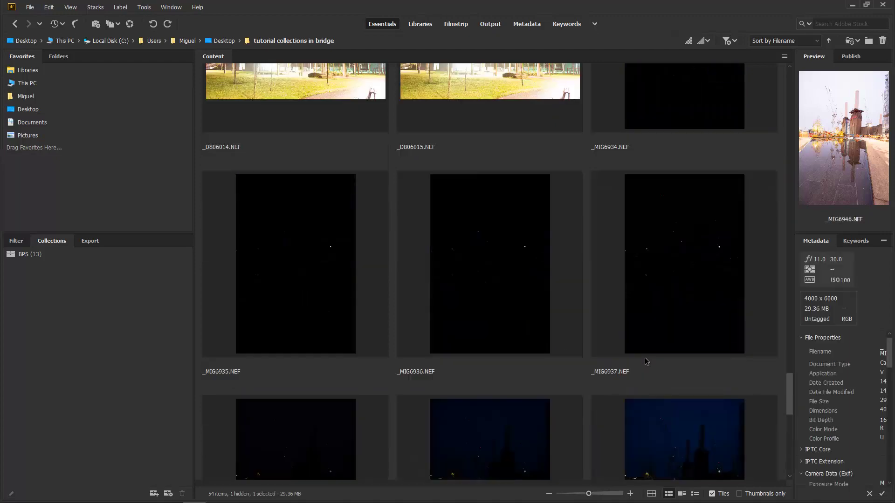
pyautogui.scroll(2, 646, 361)
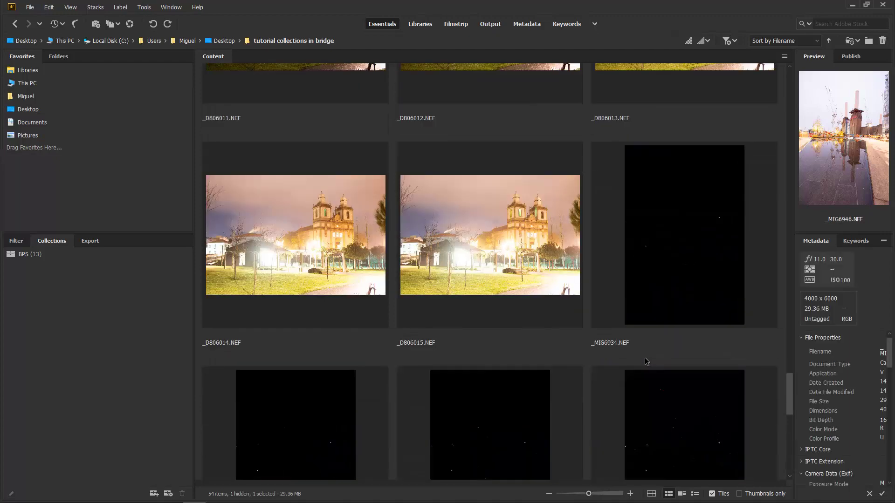
pyautogui.keyDown('shift'); pyautogui.click(665, 273); pyautogui.keyUp('shift')
pyautogui.moveTo(650, 254); pyautogui.dragTo(28, 256)
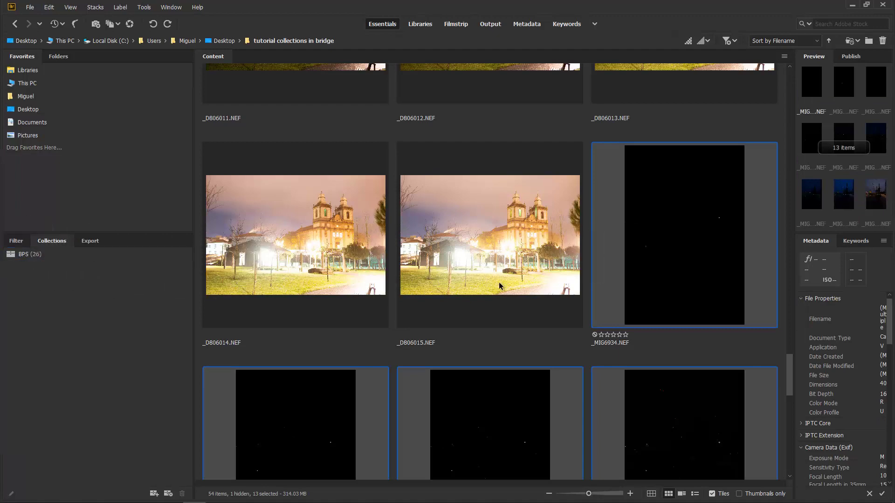
# Create an empty collection named Portugal without including the selected files
pyautogui.scroll(12, 456, 278)
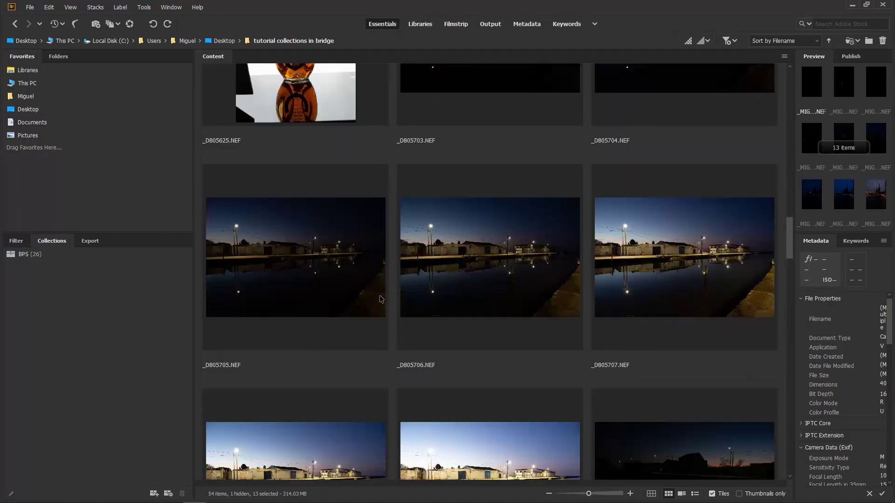
pyautogui.scroll(5, 267, 358)
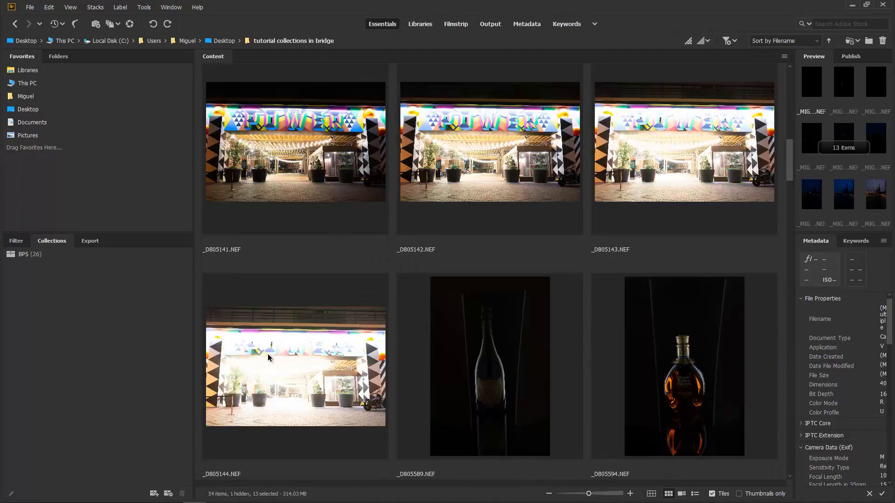
pyautogui.click(154, 493)
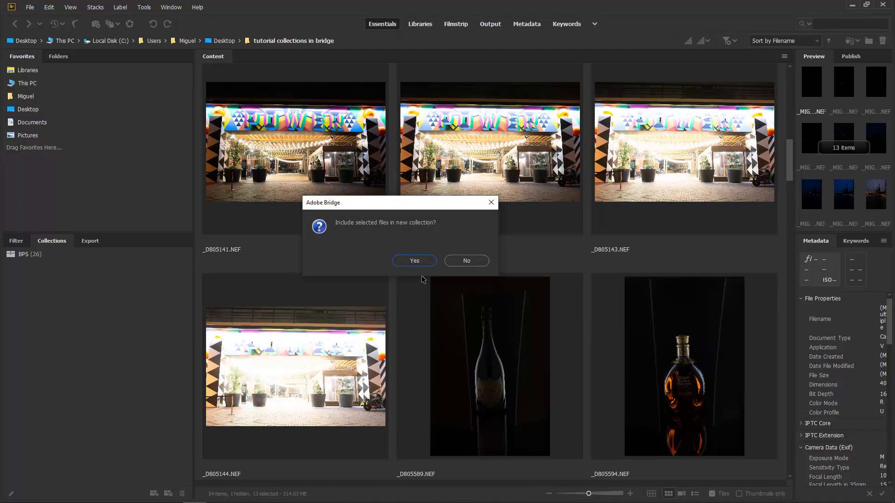
pyautogui.click(464, 262)
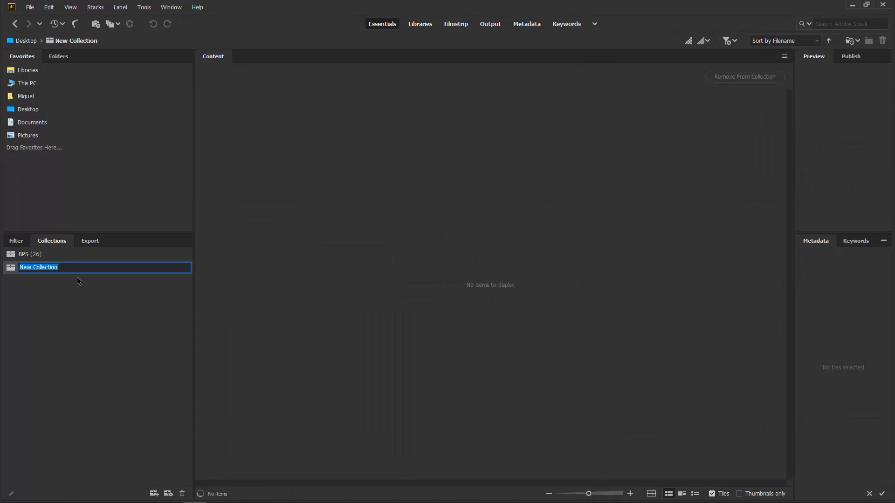
pyautogui.write('Portugal')
pyautogui.press('Return')
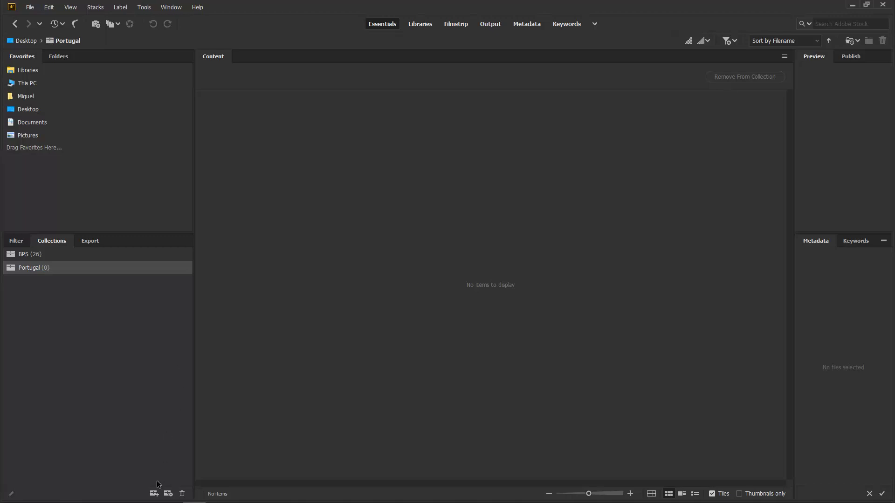
# Create another empty collection named Still Life
pyautogui.click(153, 493)
pyautogui.write('Still Life')
pyautogui.press('Return')
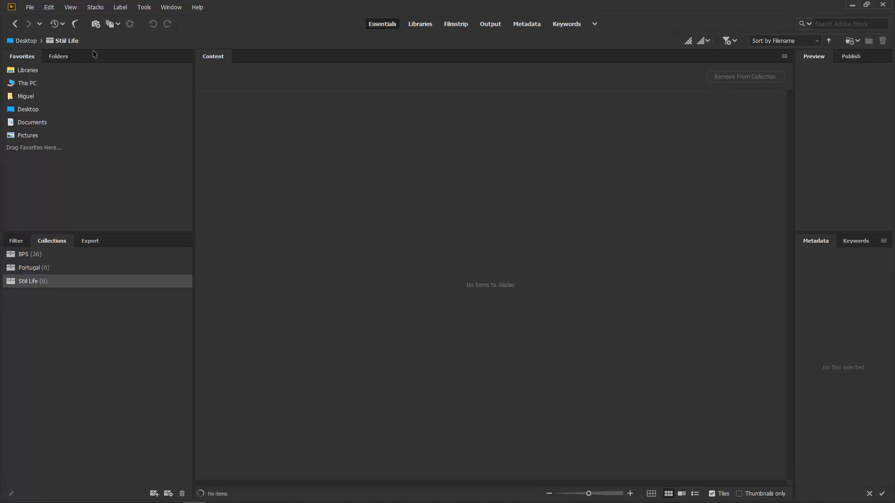
# Reopen the "tutorial collections in bridge" folder from the Desktop
pyautogui.click(28, 109)
pyautogui.scroll(-5, 466, 242)
pyautogui.scroll(-5, 465, 242)
pyautogui.scroll(6, 465, 242)
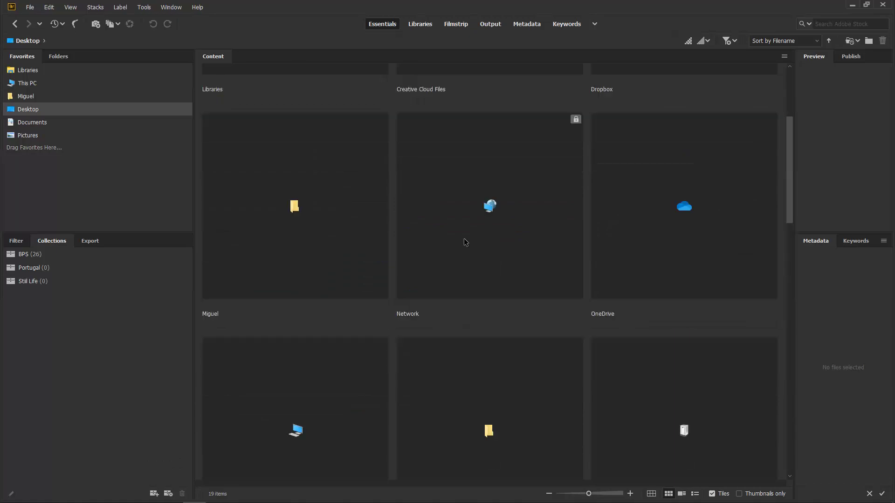
pyautogui.scroll(-2, 465, 242)
pyautogui.doubleClick(466, 241)
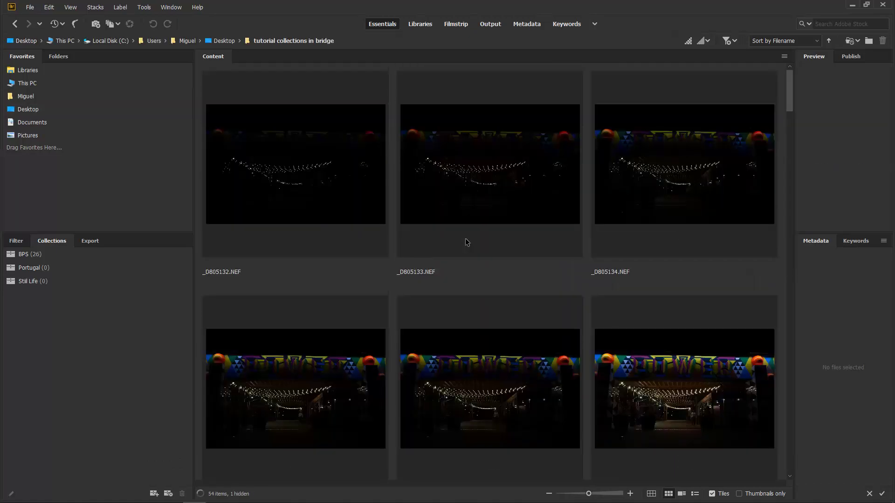
# Add the bottle photos _D805589.NEF through _D805625.NEF to the Still Life collection
pyautogui.scroll(-8, 445, 233)
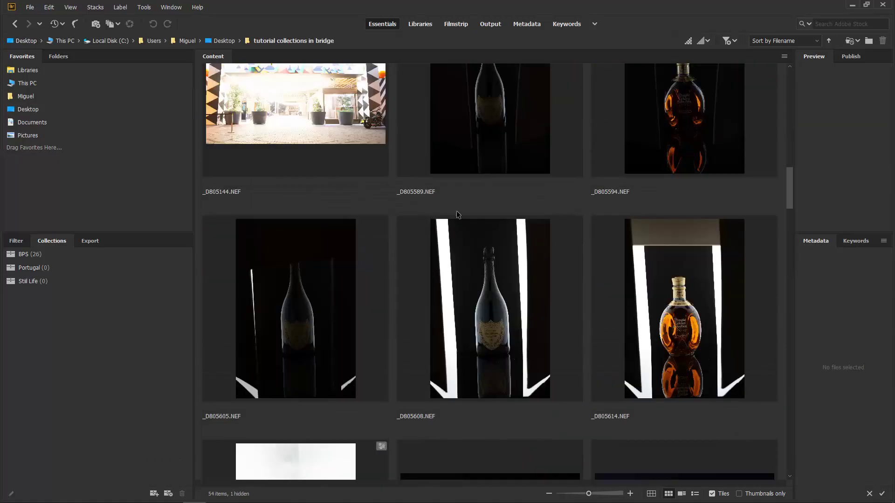
pyautogui.click(464, 142)
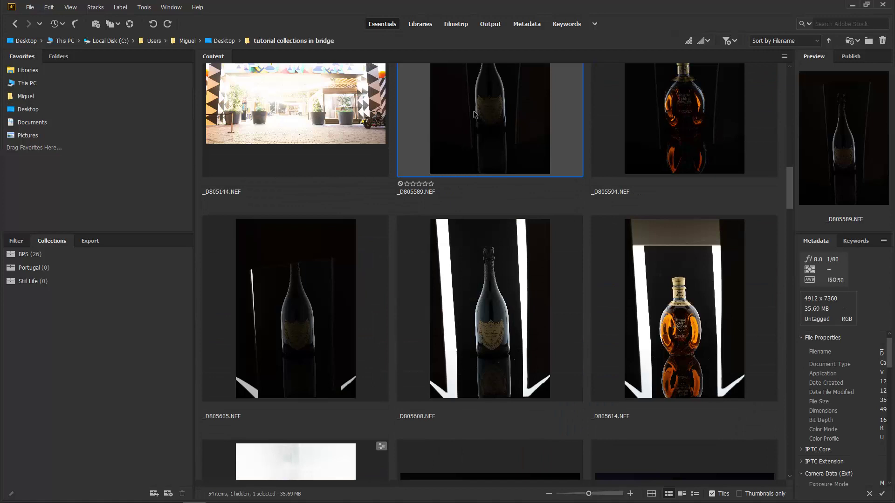
pyautogui.scroll(-2, 314, 347)
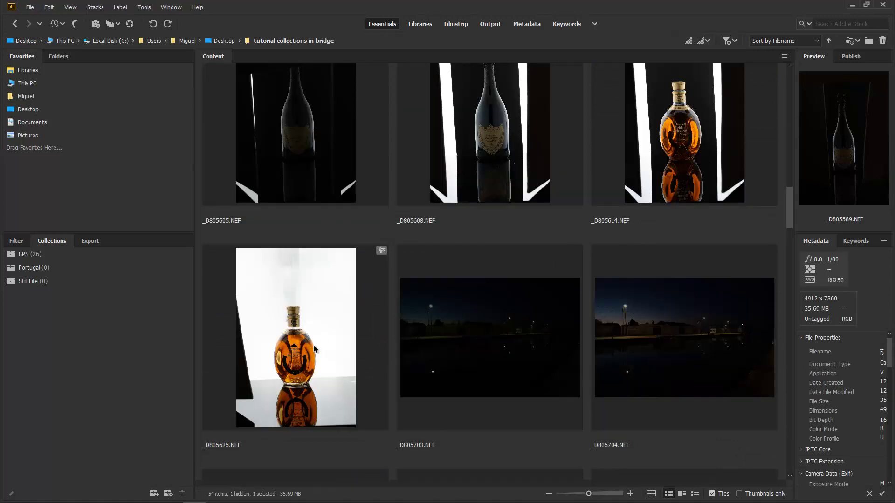
pyautogui.keyDown('shift'); pyautogui.click(316, 345); pyautogui.keyUp('shift')
pyautogui.moveTo(317, 337); pyautogui.dragTo(46, 282)
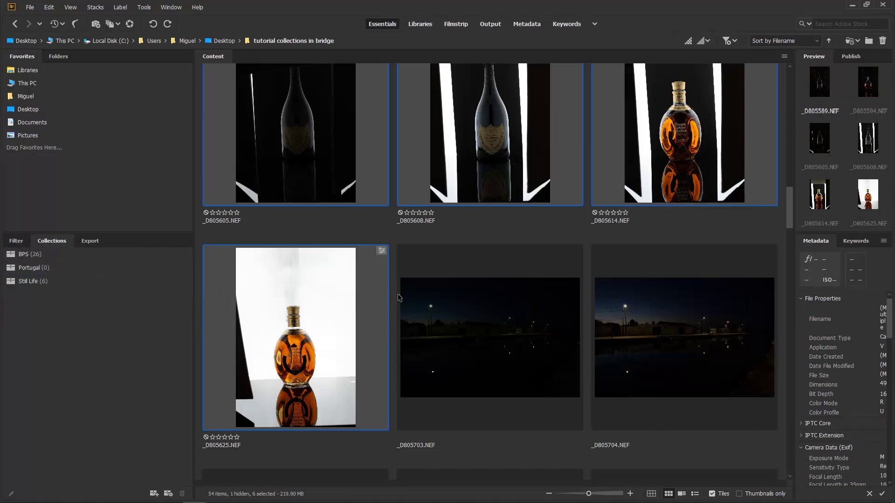
# Add the photos _D805703.NEF through _D806015.NEF to the Portugal collection
pyautogui.click(473, 315)
pyautogui.scroll(-5, 473, 315)
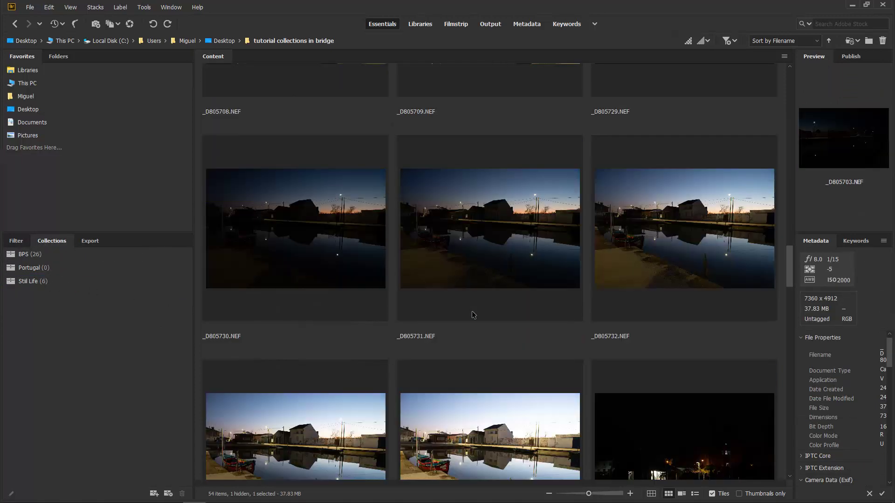
pyautogui.scroll(-3, 472, 315)
pyautogui.scroll(-5, 472, 315)
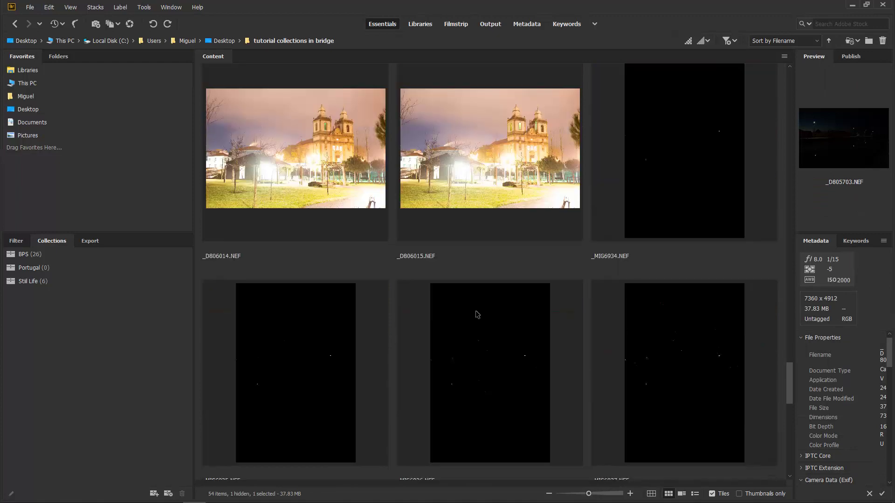
pyautogui.keyDown('shift'); pyautogui.click(493, 182); pyautogui.keyUp('shift')
pyautogui.moveTo(505, 170); pyautogui.dragTo(35, 268)
# Review the contents of the BPS, Portugal and Still Life collections one after another
pyautogui.scroll(5, 430, 264)
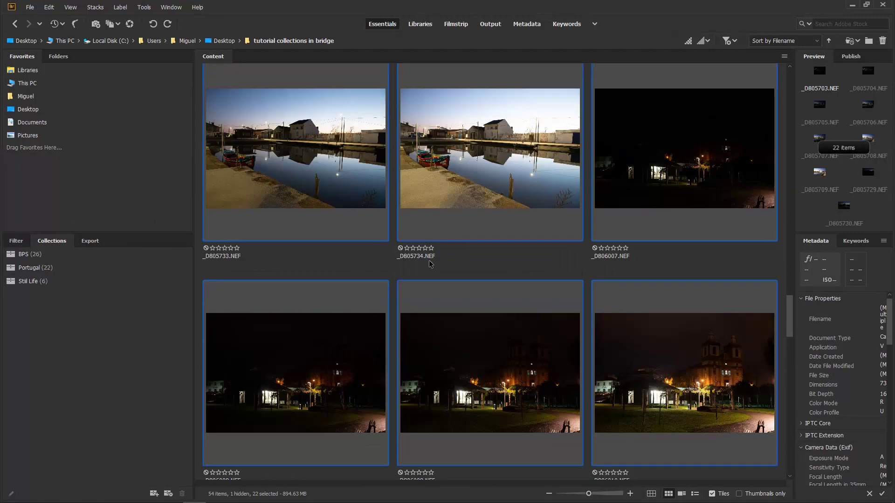
pyautogui.click(29, 254)
pyautogui.click(30, 268)
pyautogui.click(39, 281)
pyautogui.click(33, 268)
pyautogui.click(32, 255)
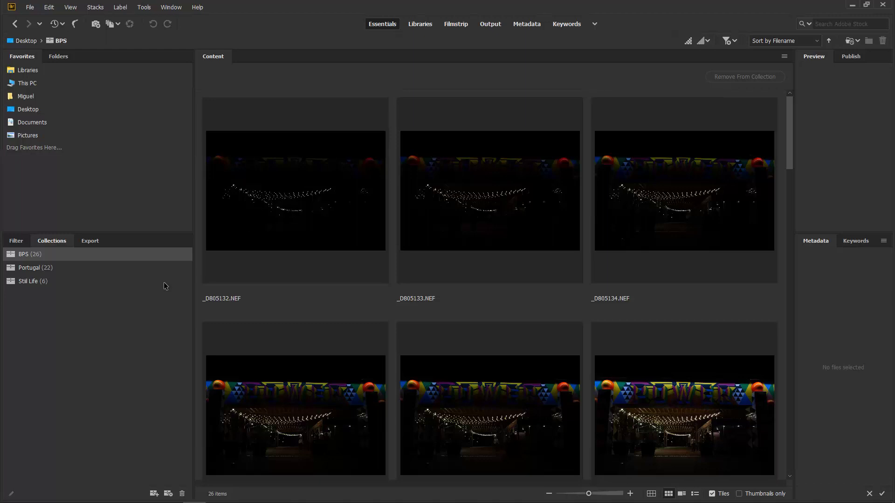
# From the Portugal collection, send the photos _D805703.NEF through _D805709.NEF to Photoshop's Merge to HDR Pro
pyautogui.click(49, 268)
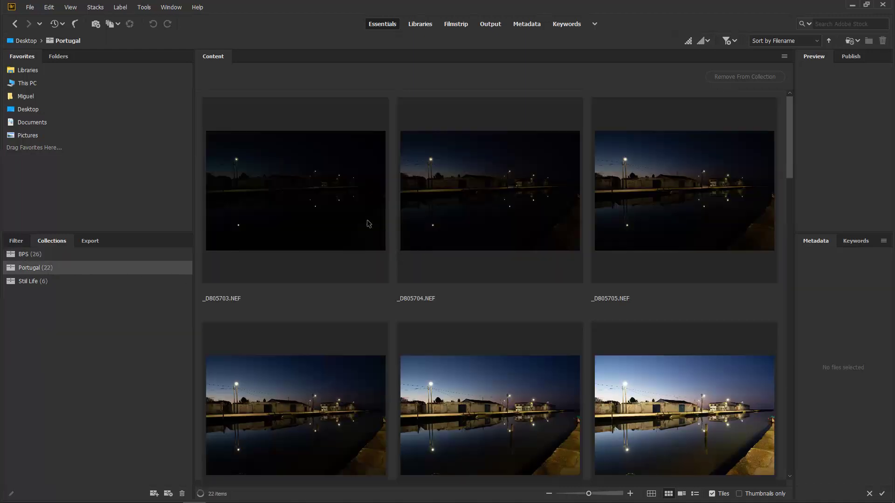
pyautogui.click(385, 233)
pyautogui.scroll(-4, 328, 201)
pyautogui.scroll(-3, 327, 200)
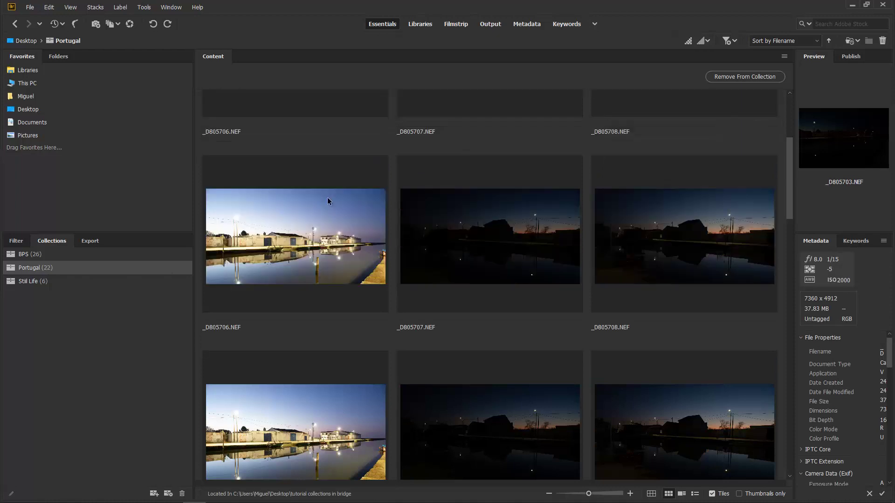
pyautogui.keyDown('shift'); pyautogui.click(319, 252); pyautogui.keyUp('shift')
pyautogui.click(146, 8)
pyautogui.moveTo(200, 103)
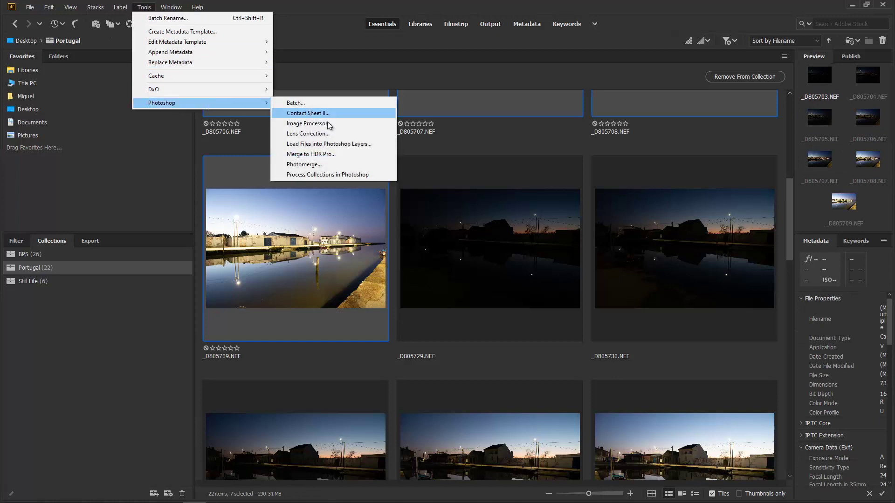
pyautogui.click(338, 156)
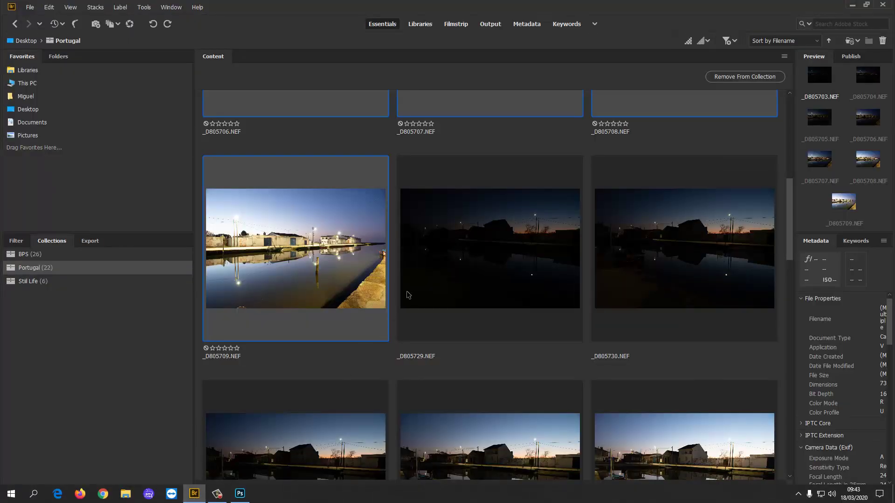
# Open the church photo _D806011.NEF from the Portugal collection in Camera Raw
pyautogui.scroll(-5, 394, 270)
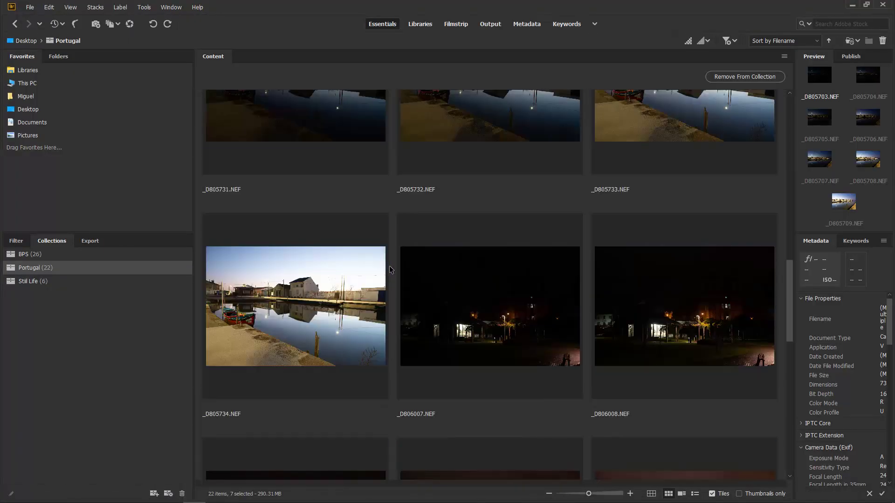
pyautogui.scroll(3, 382, 270)
pyautogui.scroll(-7, 379, 273)
pyautogui.click(640, 157)
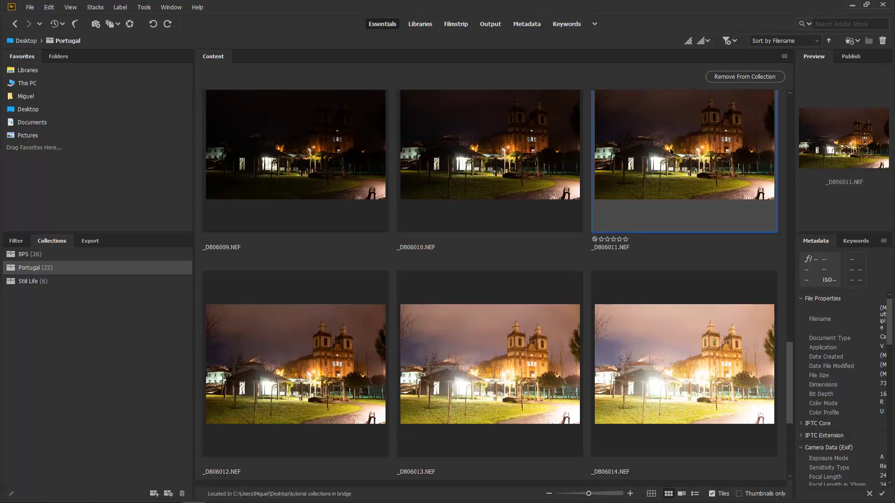
pyautogui.click(131, 26)
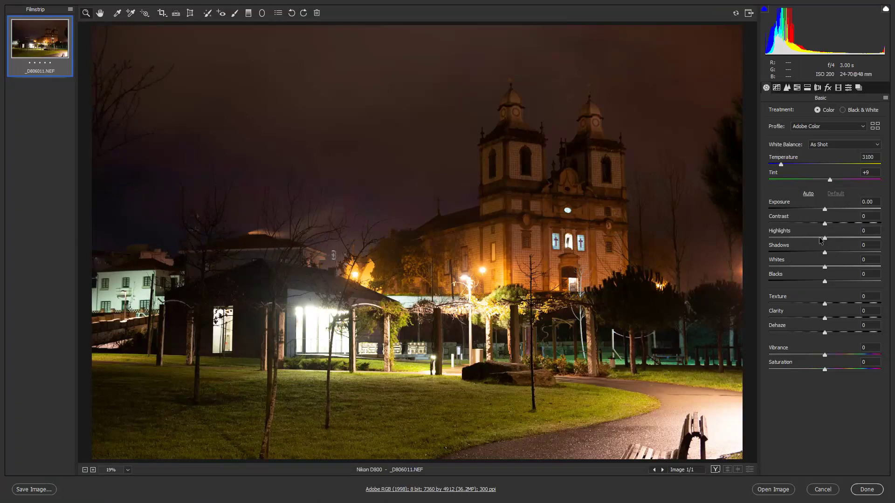
# Set the church photo's Highlights to -92, Shadows +43, Contrast +14, Exposure +1.10 and Temperature 2850
pyautogui.moveTo(824, 238); pyautogui.dragTo(774, 238)
pyautogui.moveTo(826, 254); pyautogui.dragTo(849, 252)
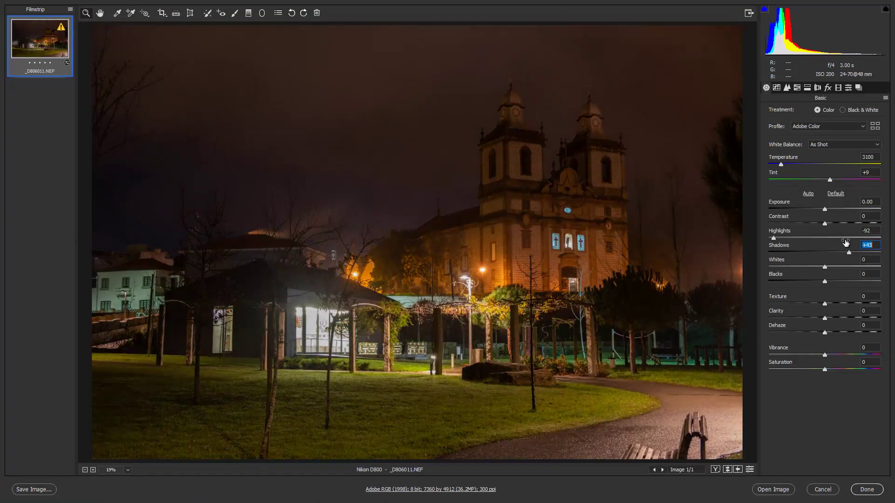
pyautogui.moveTo(826, 223); pyautogui.dragTo(836, 208)
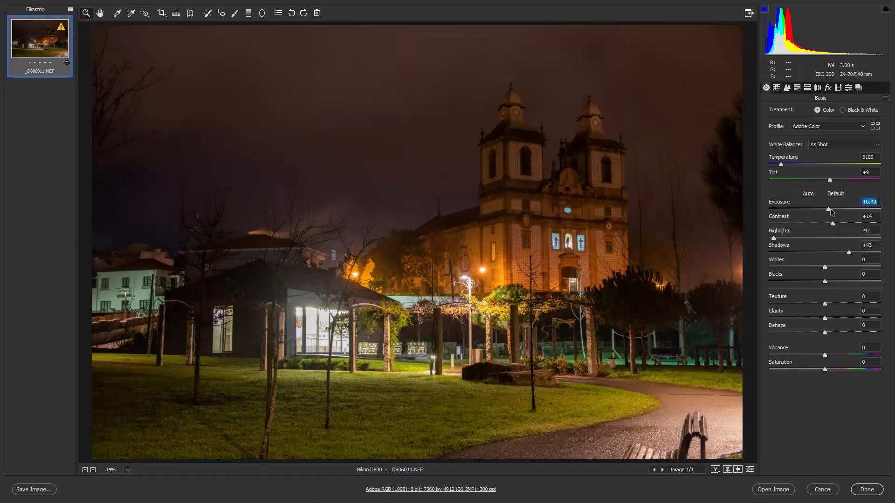
pyautogui.moveTo(781, 165); pyautogui.dragTo(778, 167)
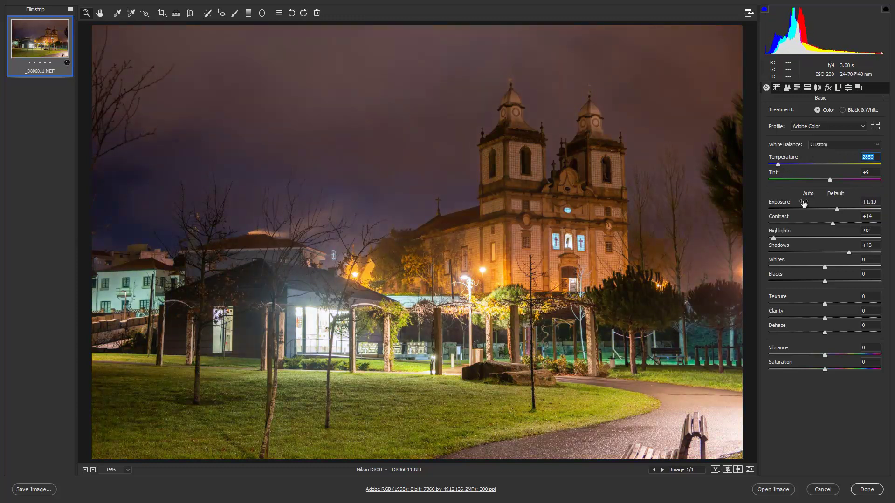
# Enable chromatic aberration removal and lens profile corrections for the church photo, and save the Camera Raw edits
pyautogui.click(817, 87)
pyautogui.click(788, 124)
pyautogui.click(788, 134)
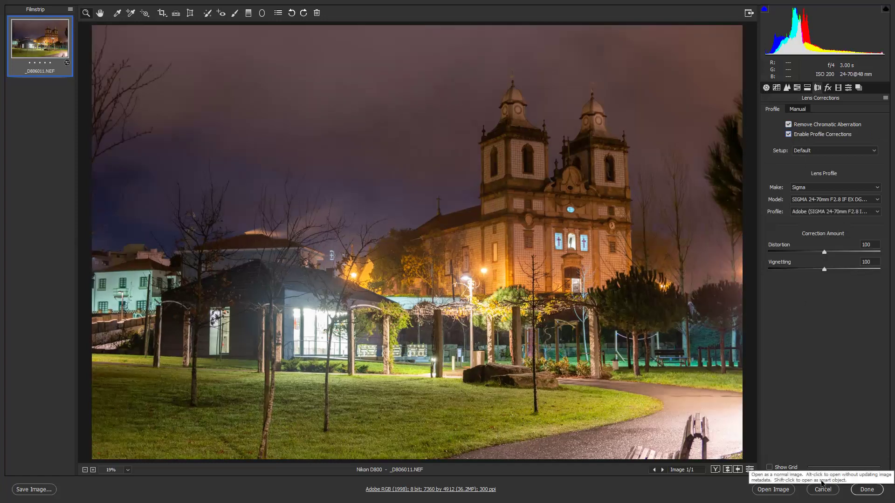
pyautogui.click(867, 490)
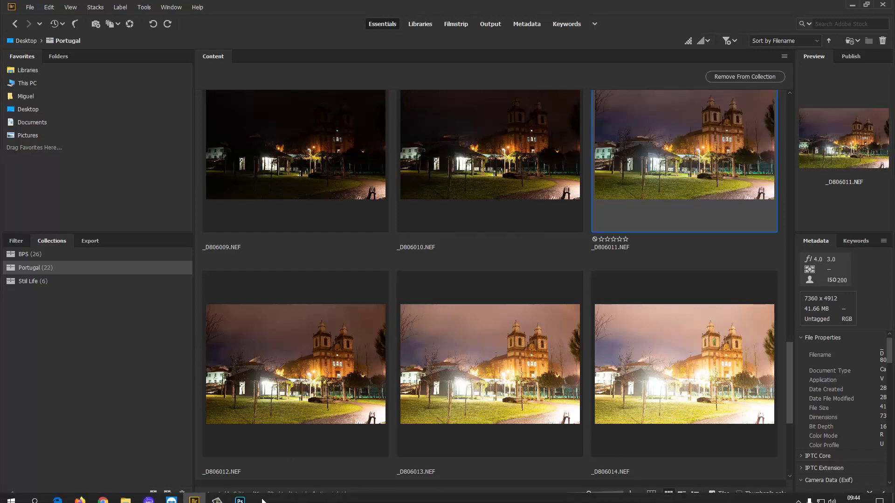
# Switch to Photoshop and enable ghost removal for the 32-bit HDR merge
pyautogui.click(240, 493)
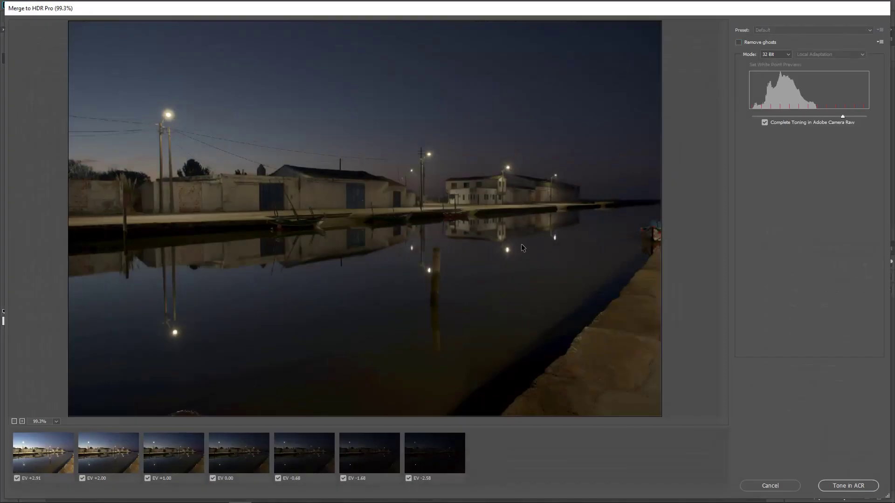
pyautogui.click(739, 42)
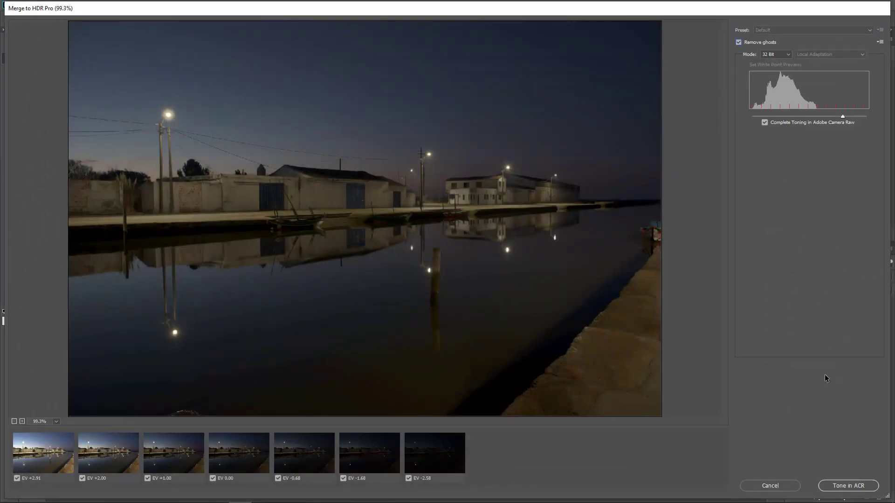
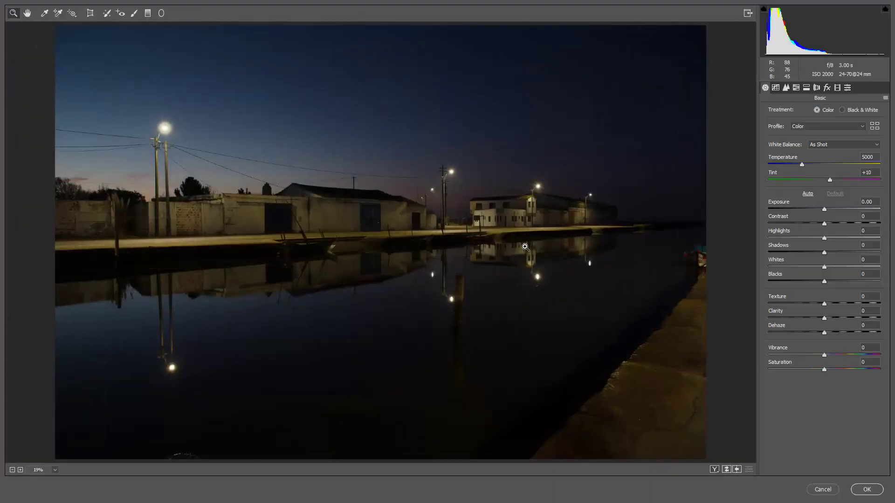
# Tone the merged canal image with Temperature 5600, Contrast +13, Highlights -68, Shadows +100 and Exposure +1.85
pyautogui.moveTo(801, 166); pyautogui.dragTo(808, 166)
pyautogui.click(825, 224)
pyautogui.click(833, 224)
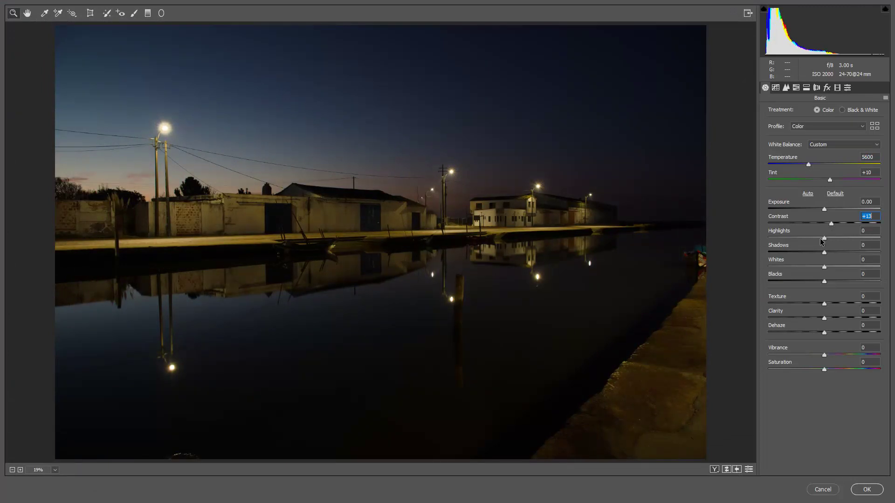
pyautogui.moveTo(824, 238); pyautogui.dragTo(880, 253)
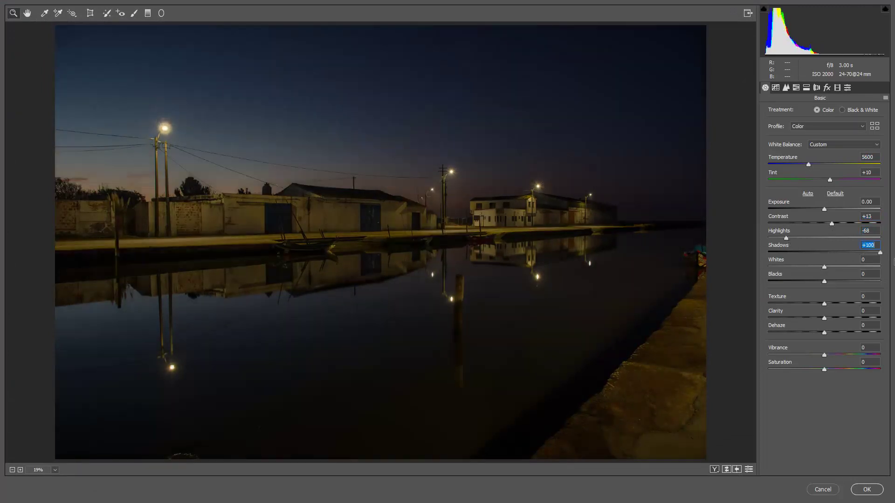
pyautogui.moveTo(826, 208); pyautogui.dragTo(835, 208)
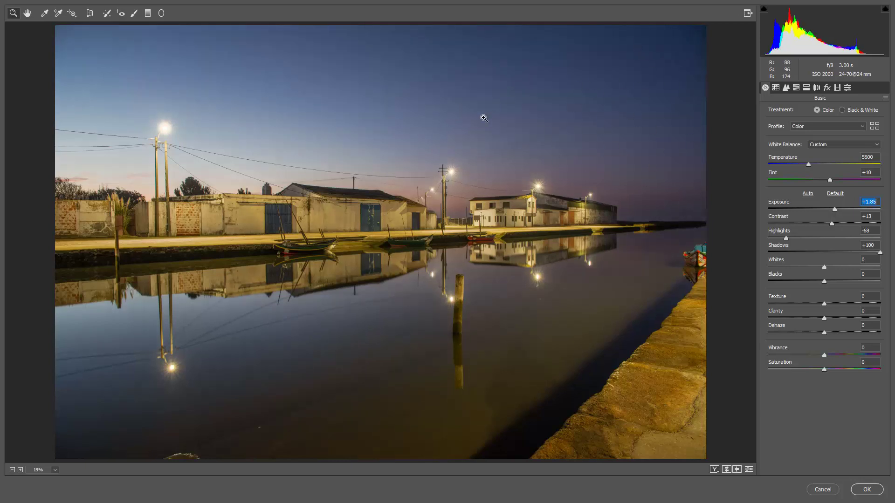
# Add two graduated filters with Exposure +0.50, one from the sky's right edge and one from the stone quay, both towards the image centre
pyautogui.click(148, 13)
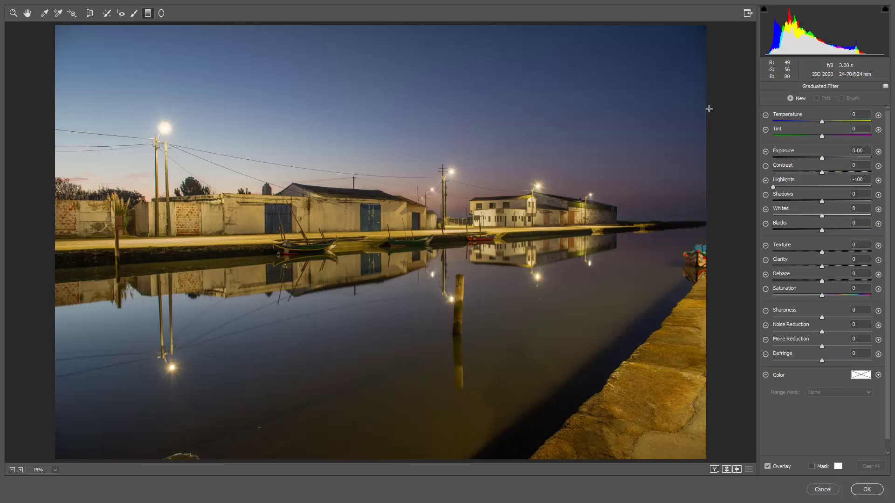
pyautogui.click(878, 152)
pyautogui.moveTo(712, 87); pyautogui.dragTo(693, 92)
pyautogui.moveTo(640, 113); pyautogui.dragTo(361, 253)
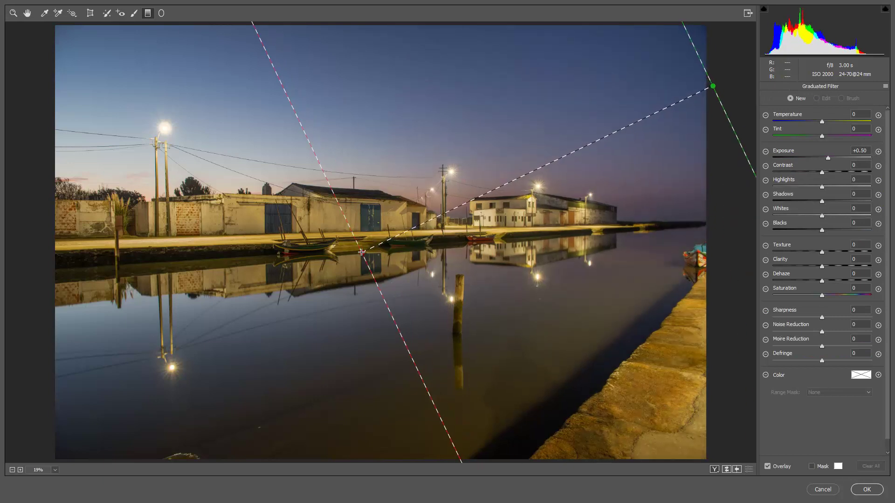
pyautogui.moveTo(662, 418); pyautogui.dragTo(453, 211)
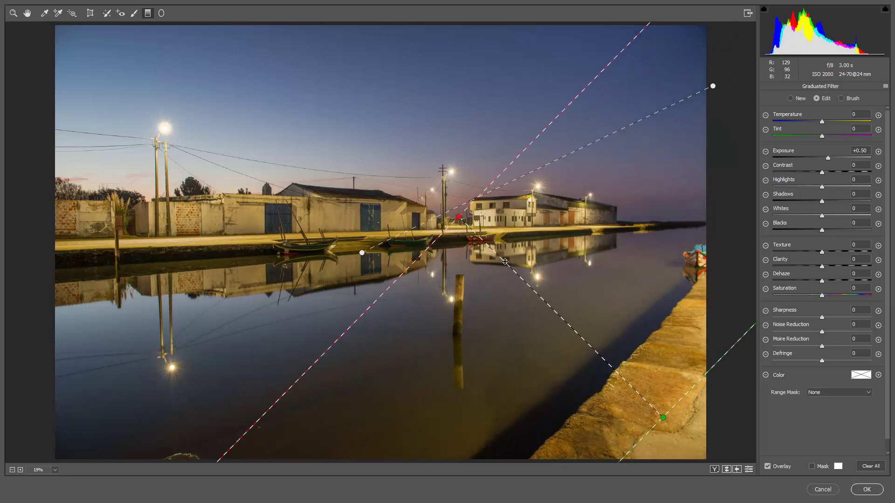
# Leave the graduated filter and set the canal image's Clarity to +21
pyautogui.click(13, 13)
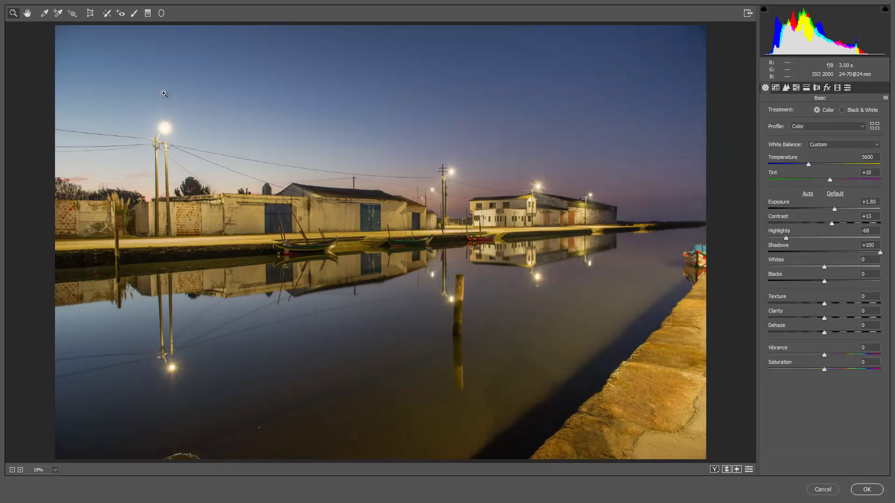
pyautogui.moveTo(824, 318); pyautogui.dragTo(835, 318)
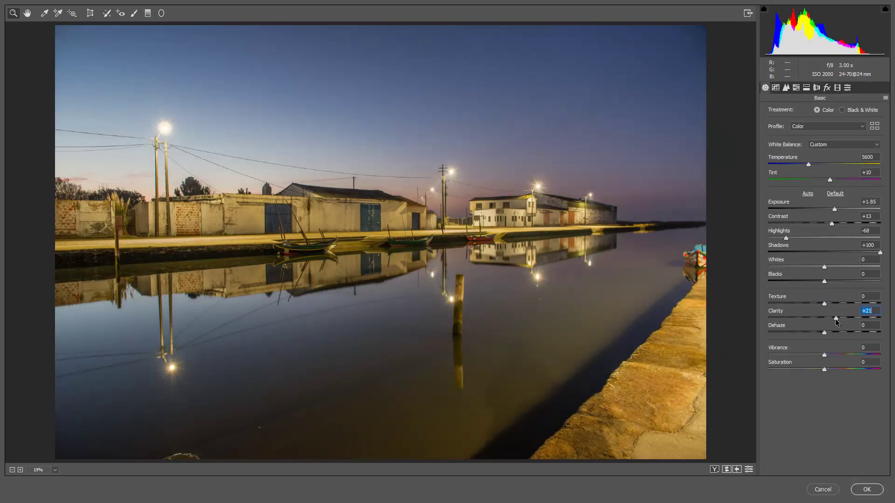
# Place a radial filter over the left-hand buildings with Exposure 0.00 and Temperature +20
pyautogui.click(161, 13)
pyautogui.moveTo(92, 188); pyautogui.dragTo(317, 267)
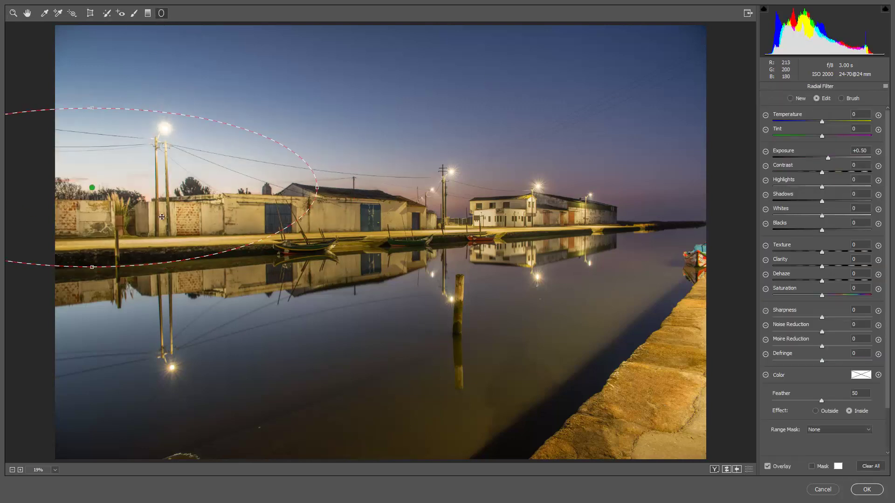
pyautogui.moveTo(93, 189); pyautogui.dragTo(154, 213)
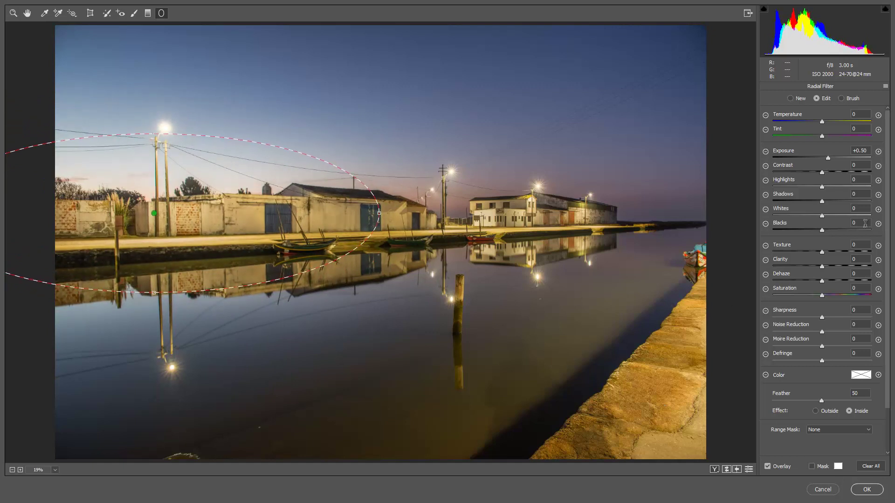
pyautogui.doubleClick(828, 158)
pyautogui.moveTo(822, 122); pyautogui.dragTo(833, 126)
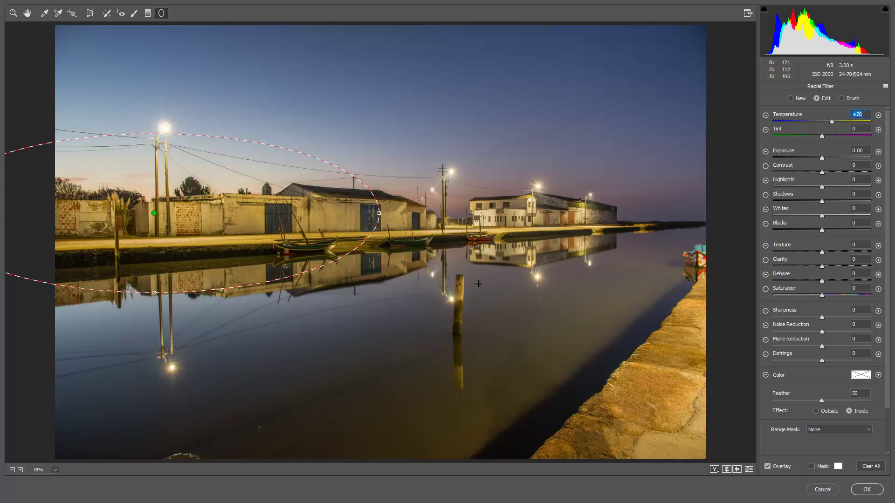
# Apply the Camera Raw toning to the HDR image and switch back to Bridge
pyautogui.click(859, 491)
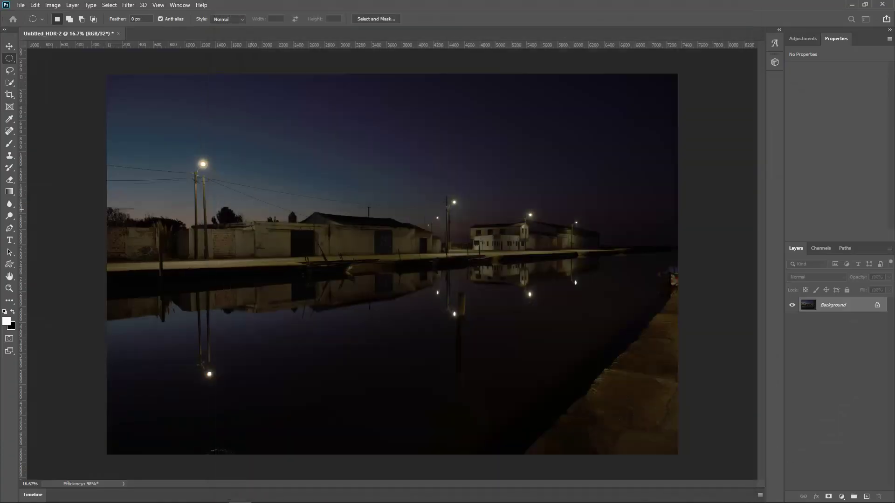
pyautogui.click(194, 500)
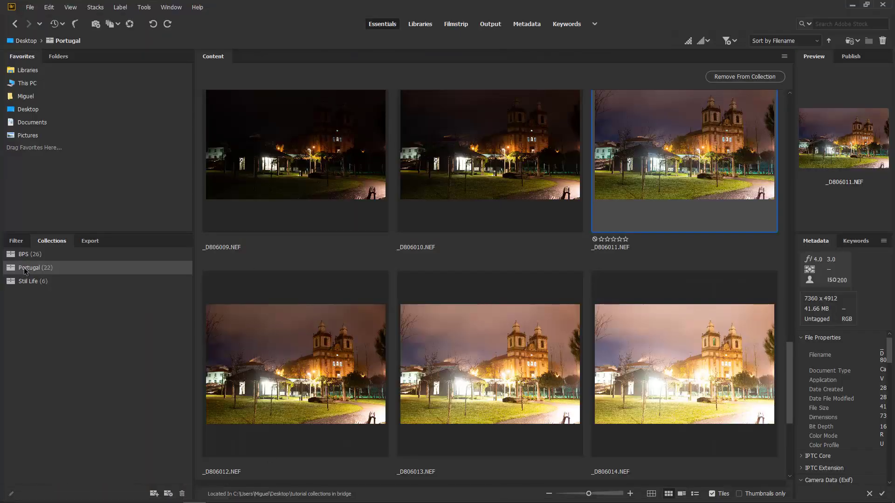